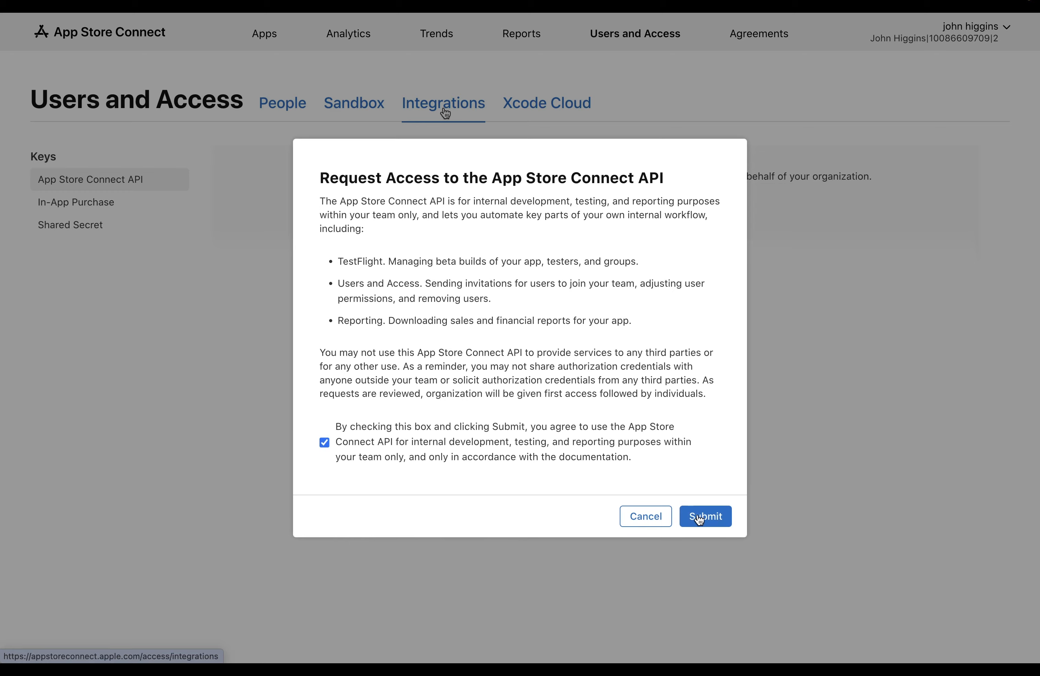
# Step: Submit the API access request and generate an App Manager API key named 'FlutterFlow Deploy'
pyautogui.click(704, 516)
pyautogui.click(610, 260)
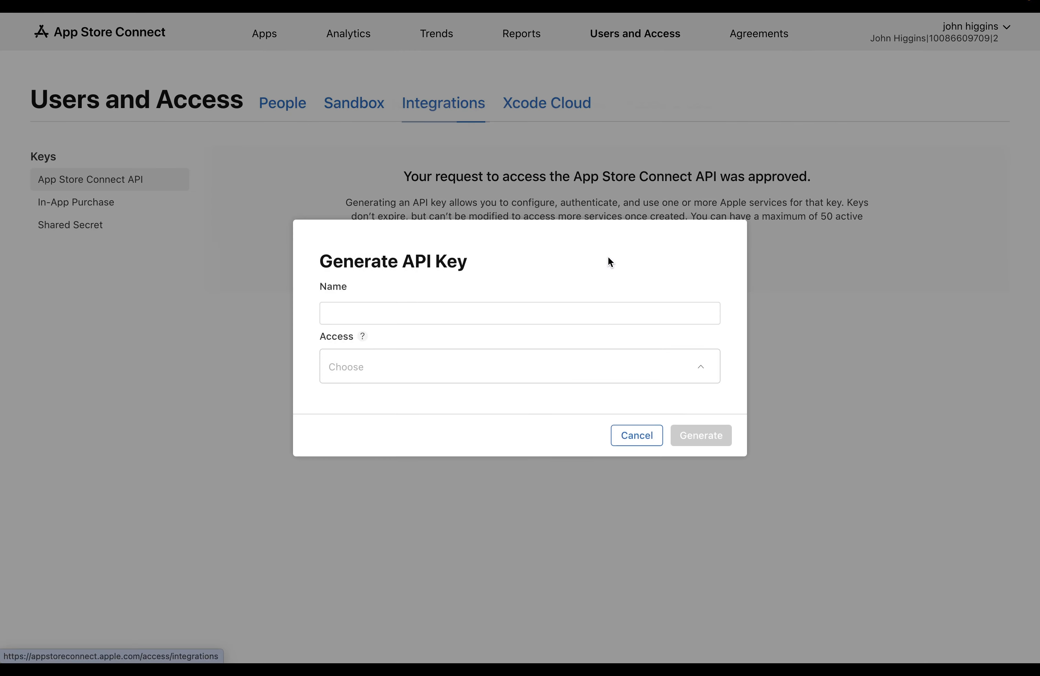
pyautogui.click(605, 308)
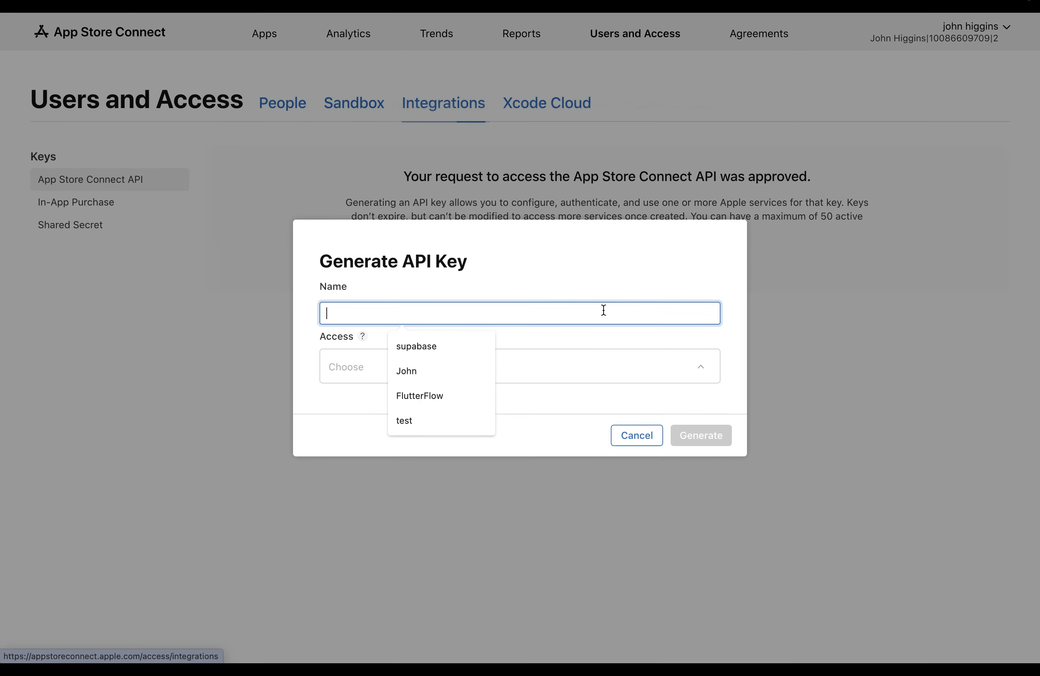
pyautogui.write('FlutterFlow Deploy')
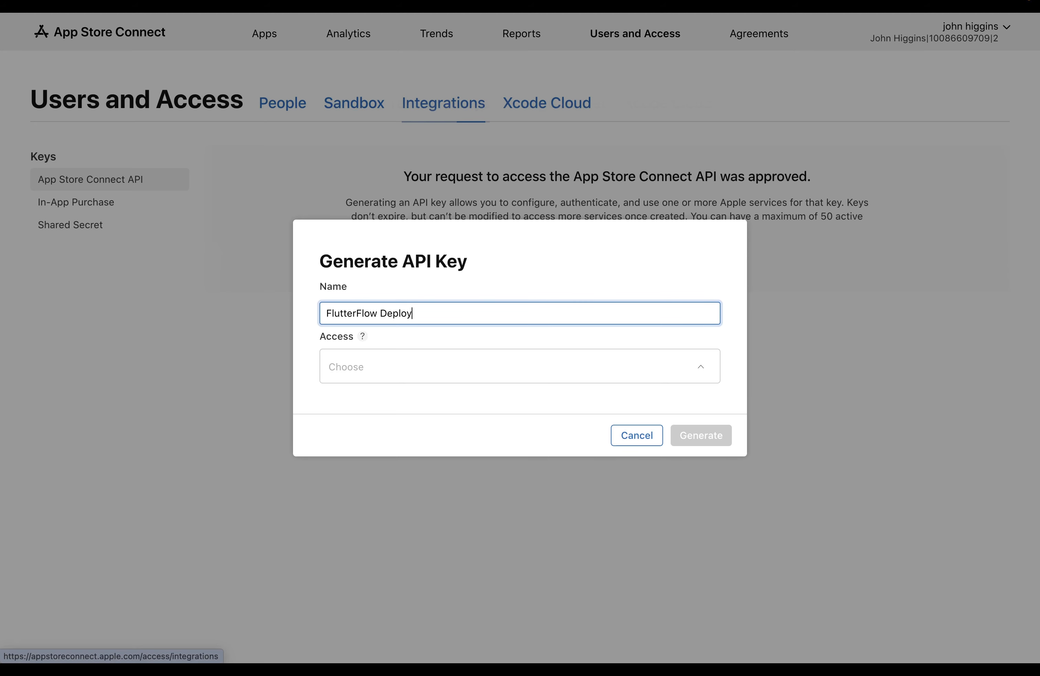
pyautogui.click(538, 367)
pyautogui.click(370, 417)
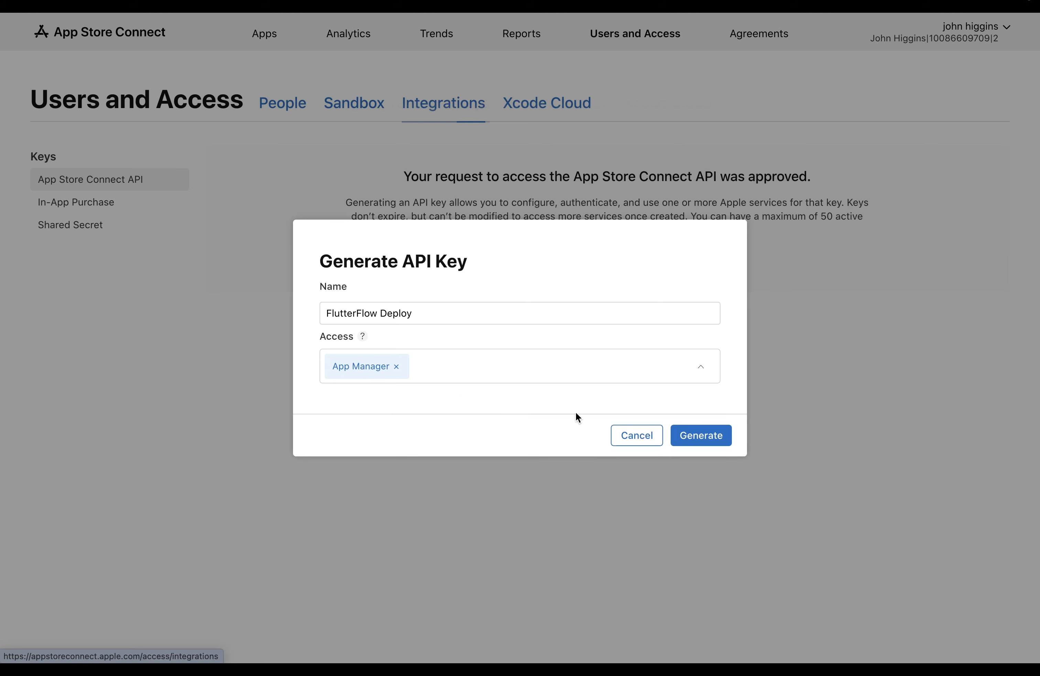
pyautogui.click(700, 435)
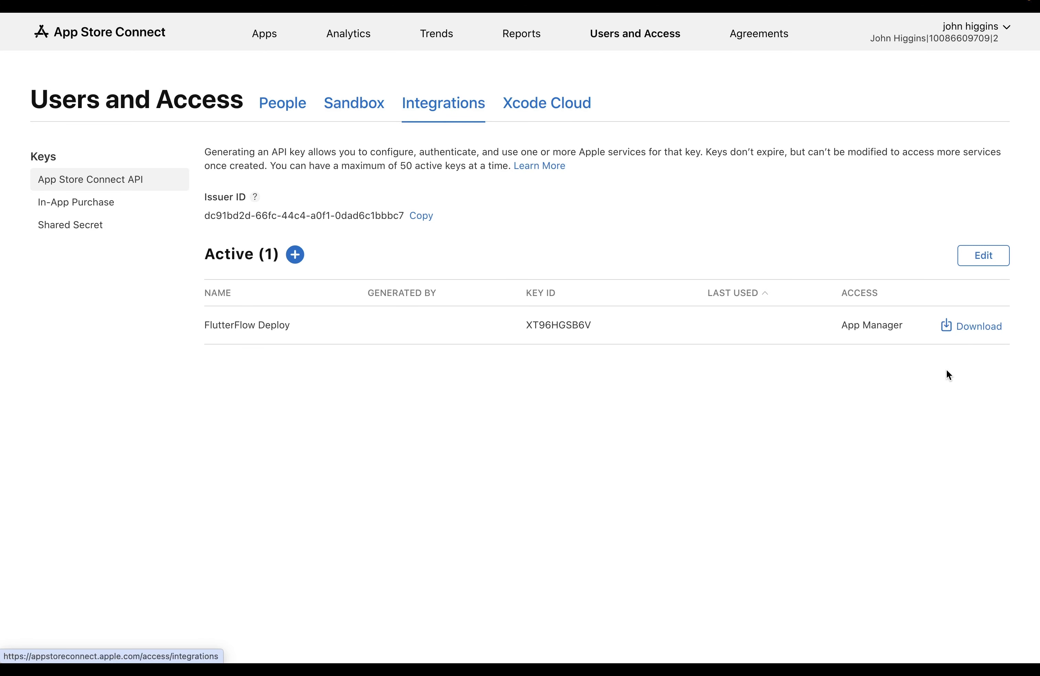
# Step: Download the FlutterFlow Deploy private key file, confirming the one-time download
pyautogui.click(978, 335)
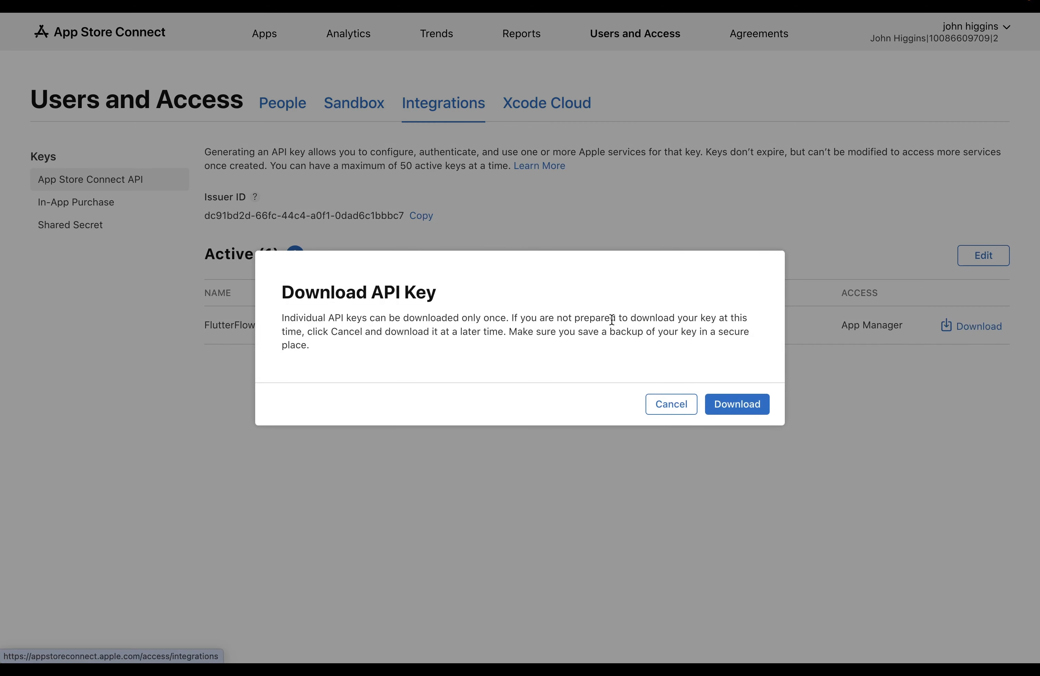
pyautogui.moveTo(403, 317); pyautogui.dragTo(504, 311)
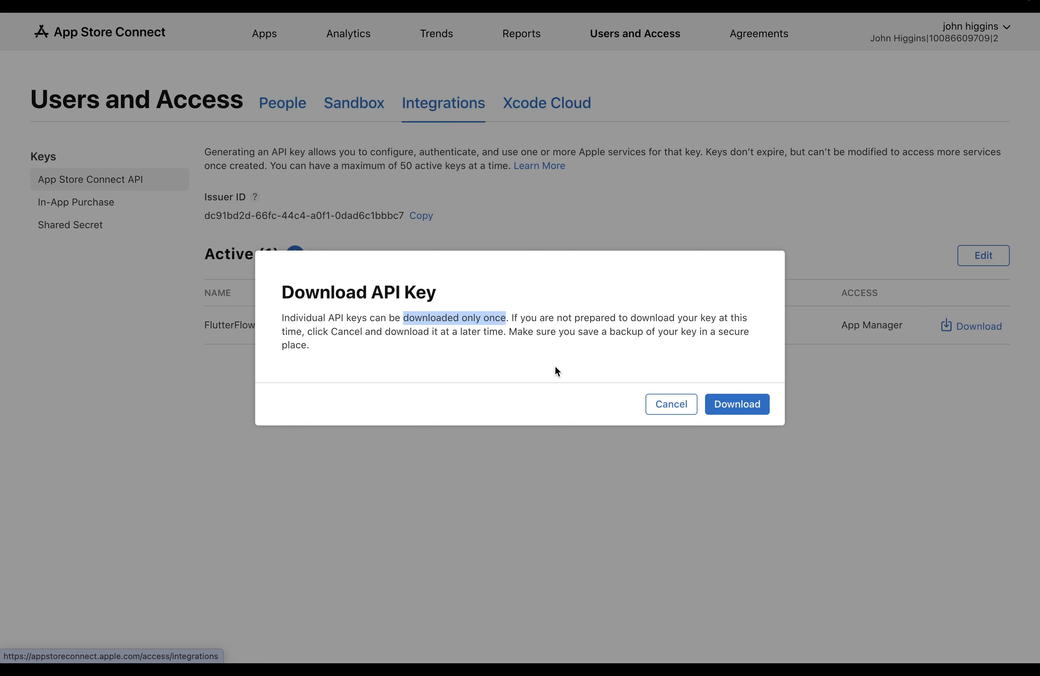
pyautogui.click(746, 403)
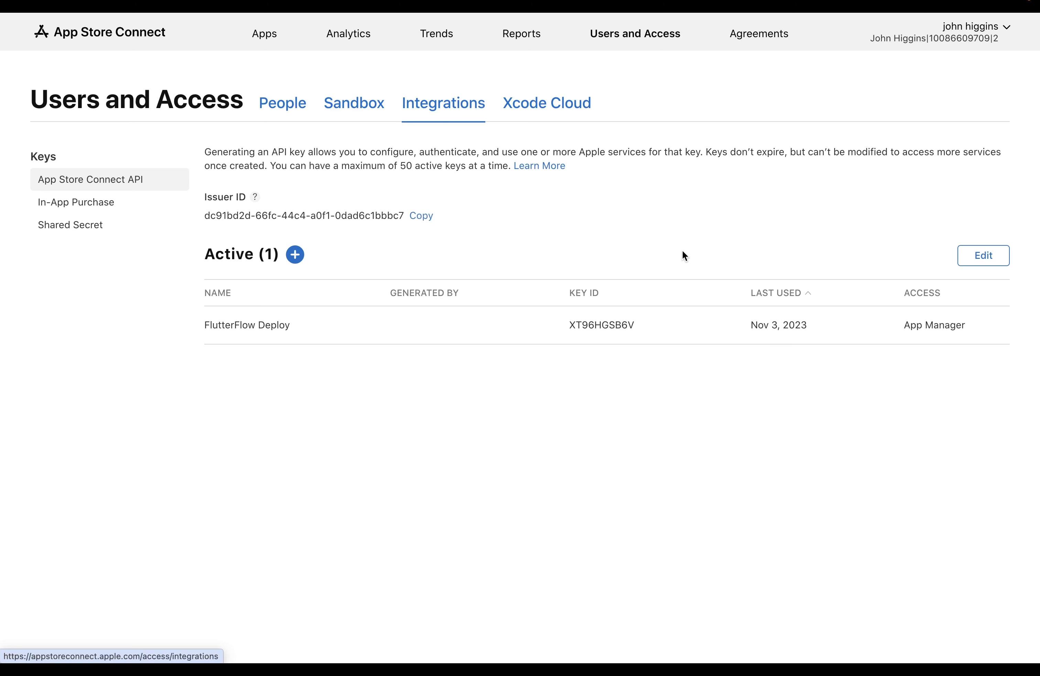
# Step: Paste the Issuer ID and the new key's Key ID into FlutterFlow's App Store deployment settings
pyautogui.hotkey('ctrl', 'Tab')
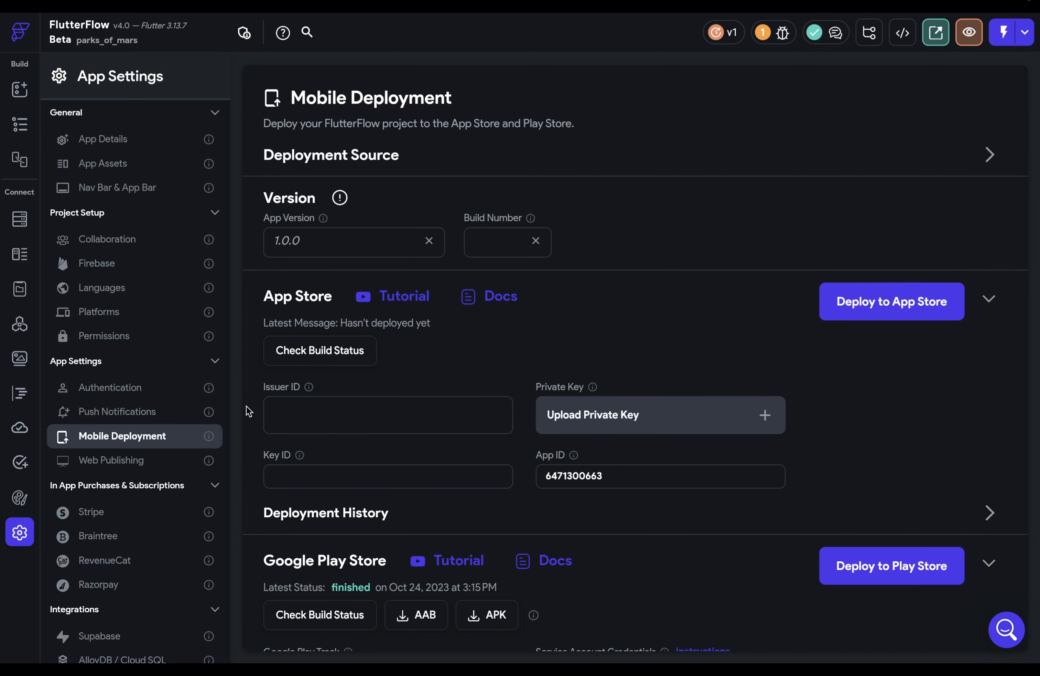
pyautogui.click(285, 415)
pyautogui.write('dc91bd2d-66fc-44c4-a0f1-0dad6c1bbbc7')
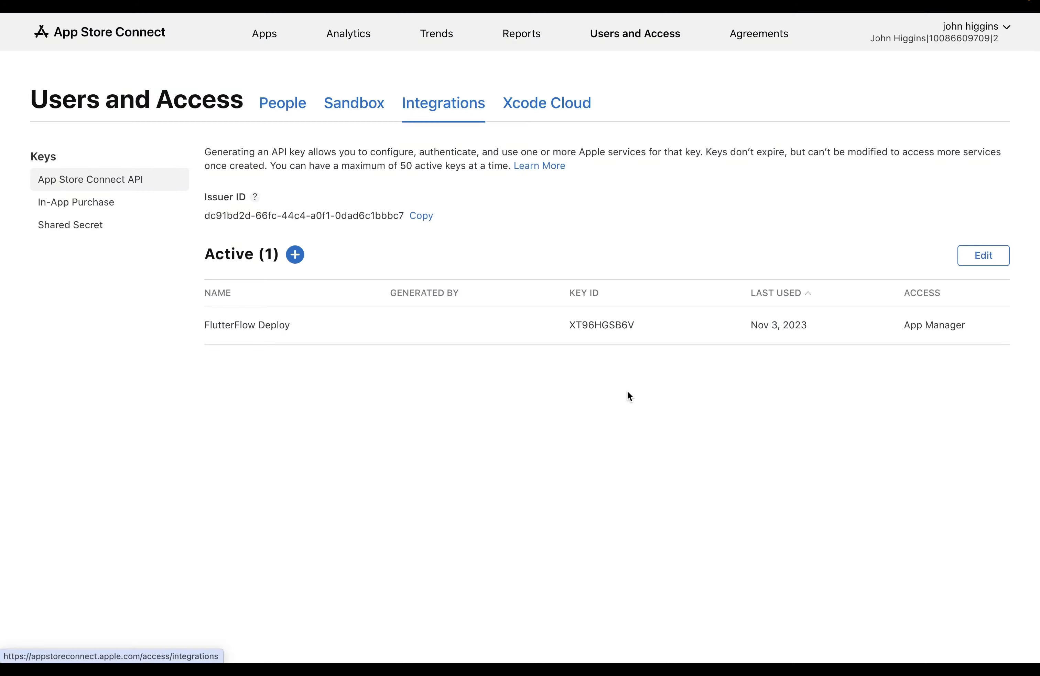
pyautogui.click(654, 326)
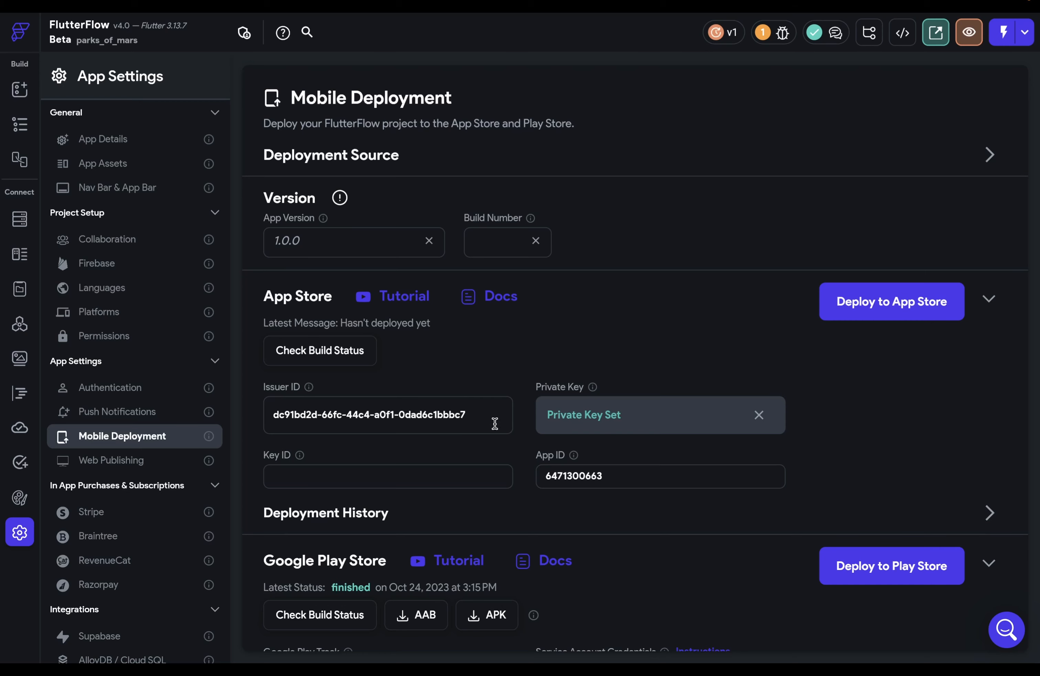
pyautogui.click(420, 470)
pyautogui.write('XT96HGSB6V')
# Step: Start deploying the FlutterFlow app to the App Store
pyautogui.click(891, 312)
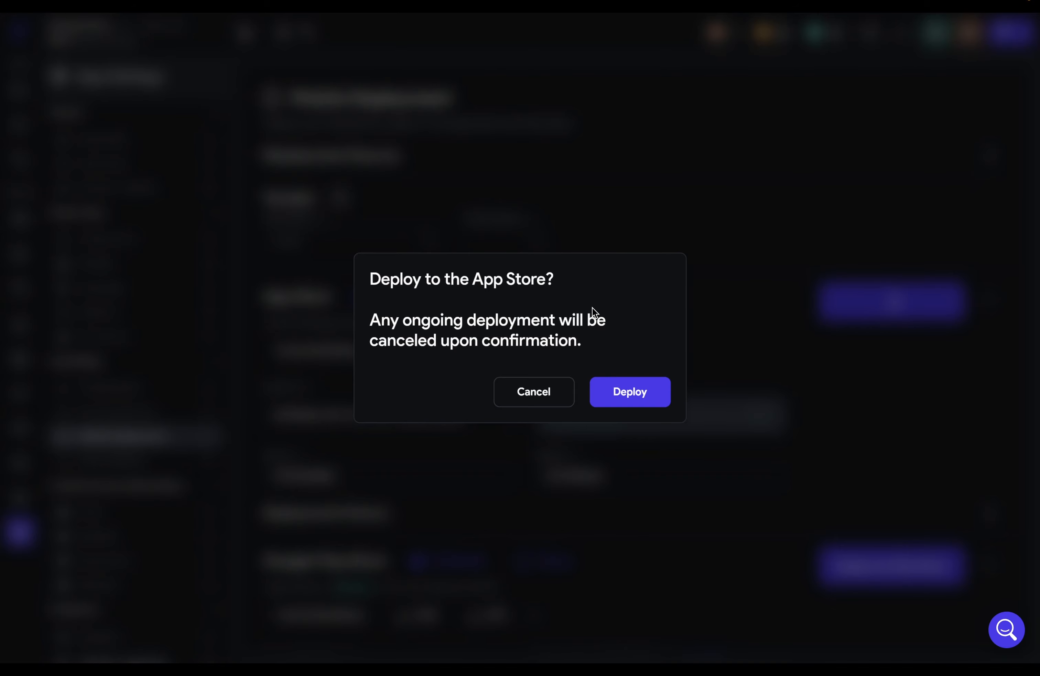
# Step: Confirm the App Store deployment and refresh until the build status reads finished
pyautogui.click(634, 393)
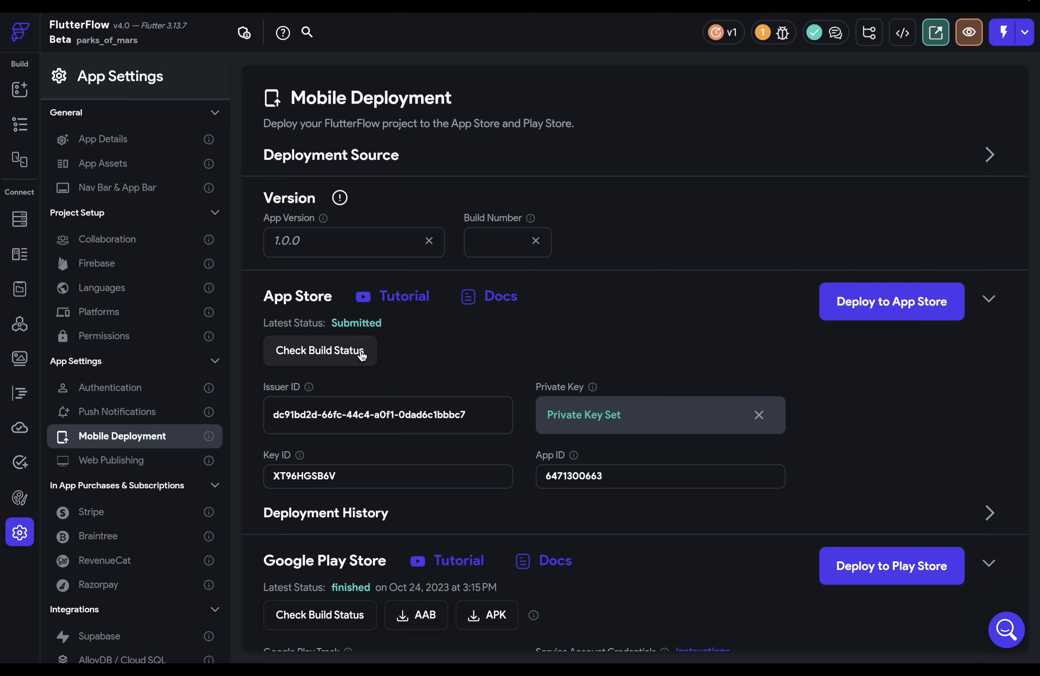
pyautogui.click(311, 356)
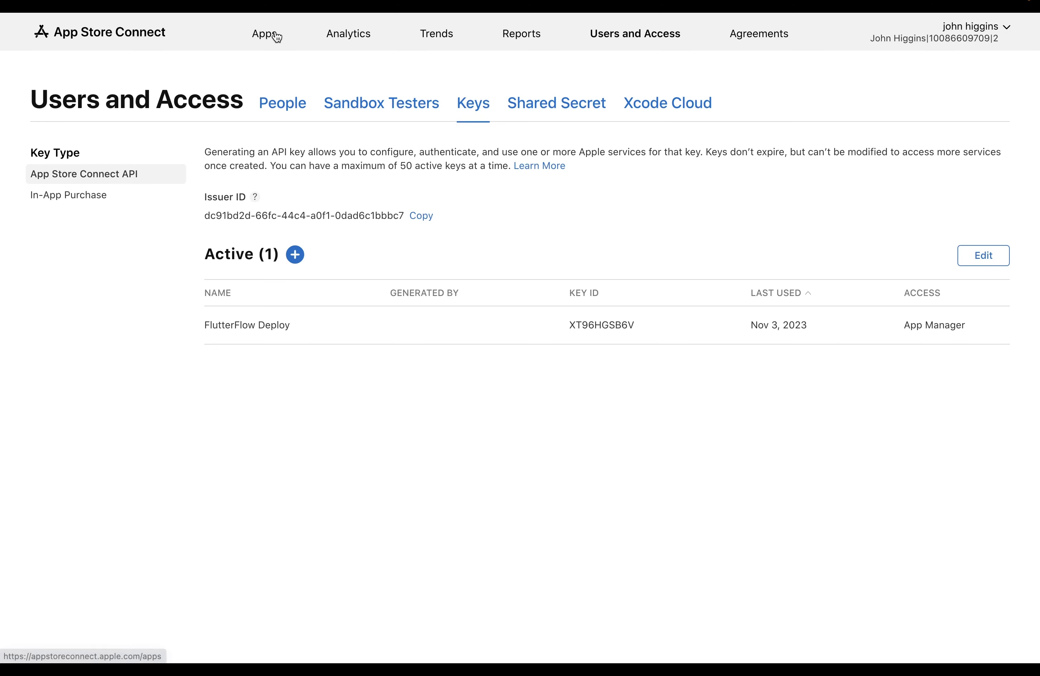
# Step: Open the Parks of Mars app's version 1.0 page in App Store Connect
pyautogui.click(274, 34)
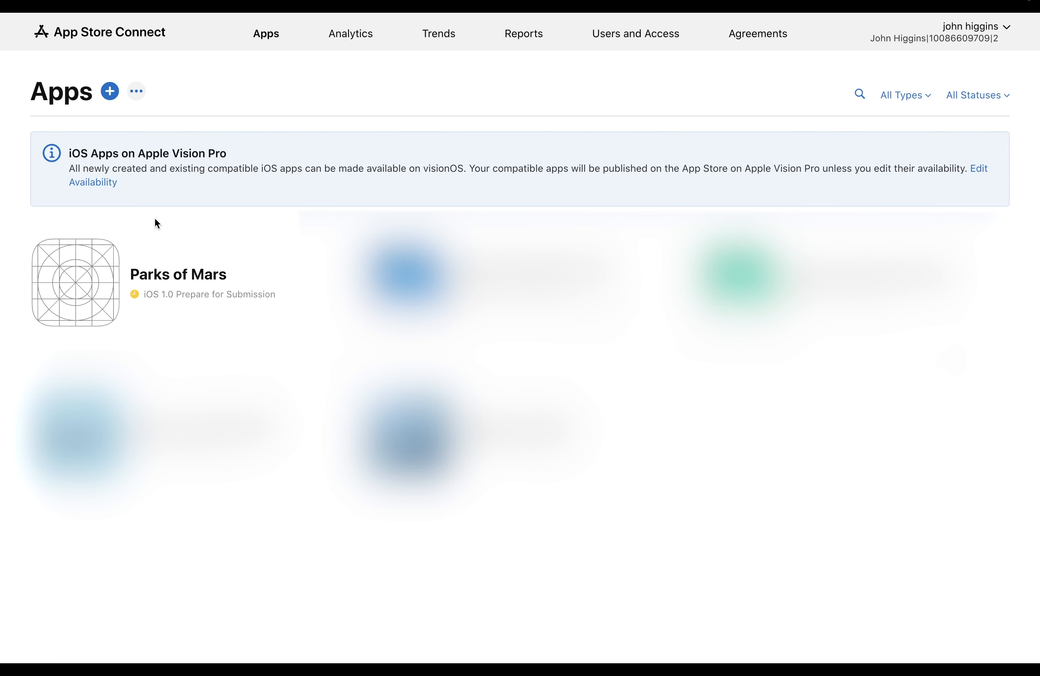
pyautogui.click(149, 274)
pyautogui.scroll(-10, 198, 263)
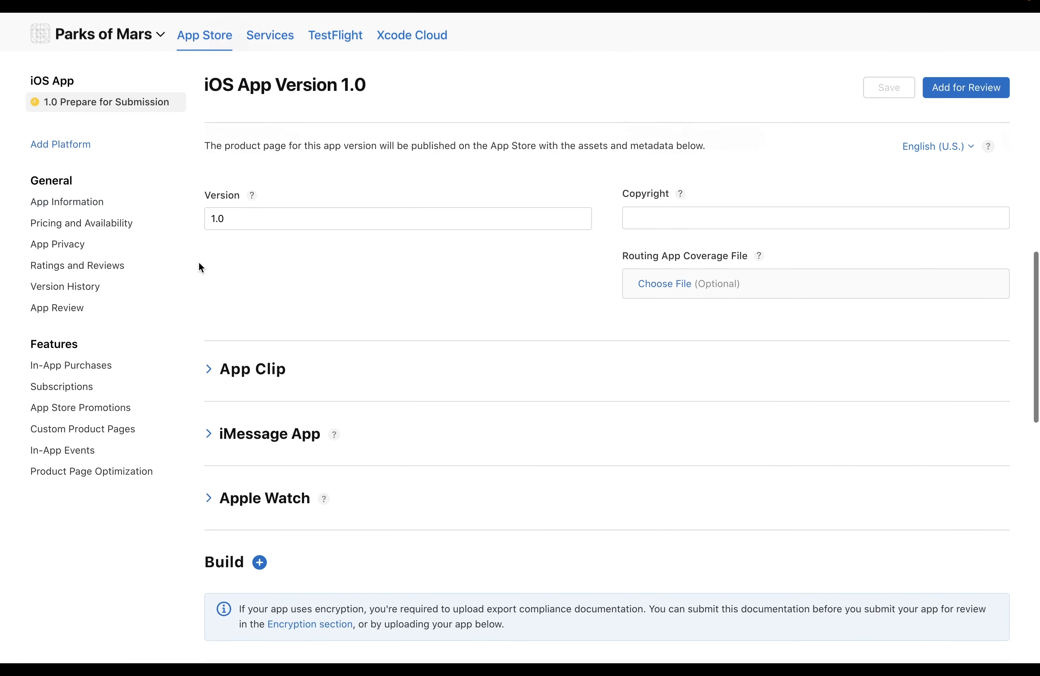
pyautogui.scroll(-1, 198, 261)
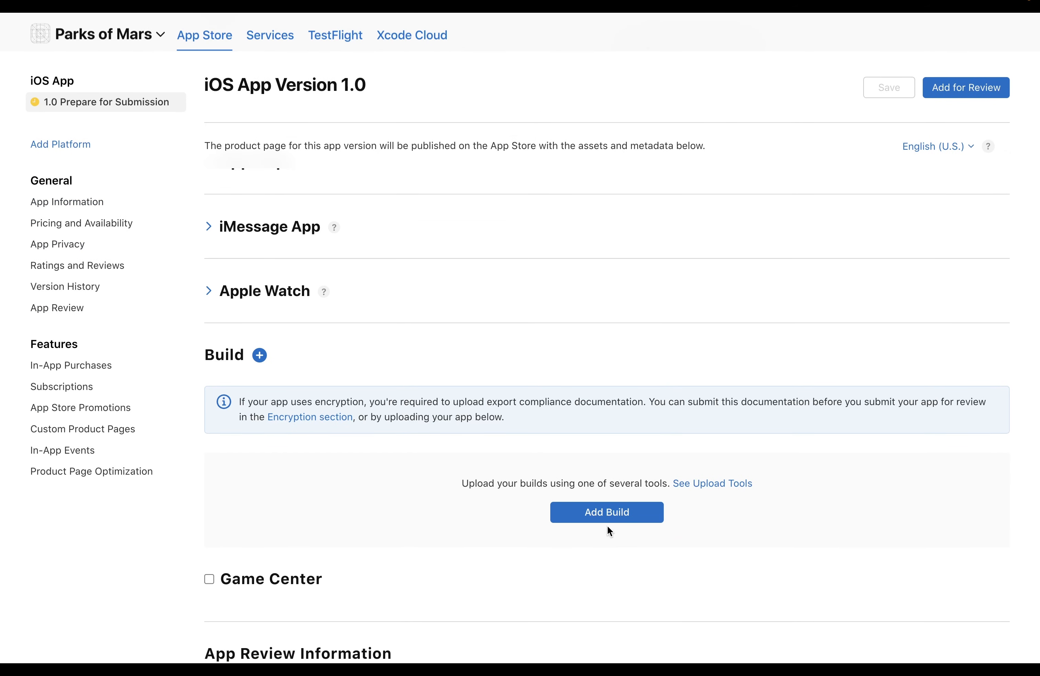
# Step: Attach build 1 (version 1.0.0) to the version and review the submission page
pyautogui.click(607, 515)
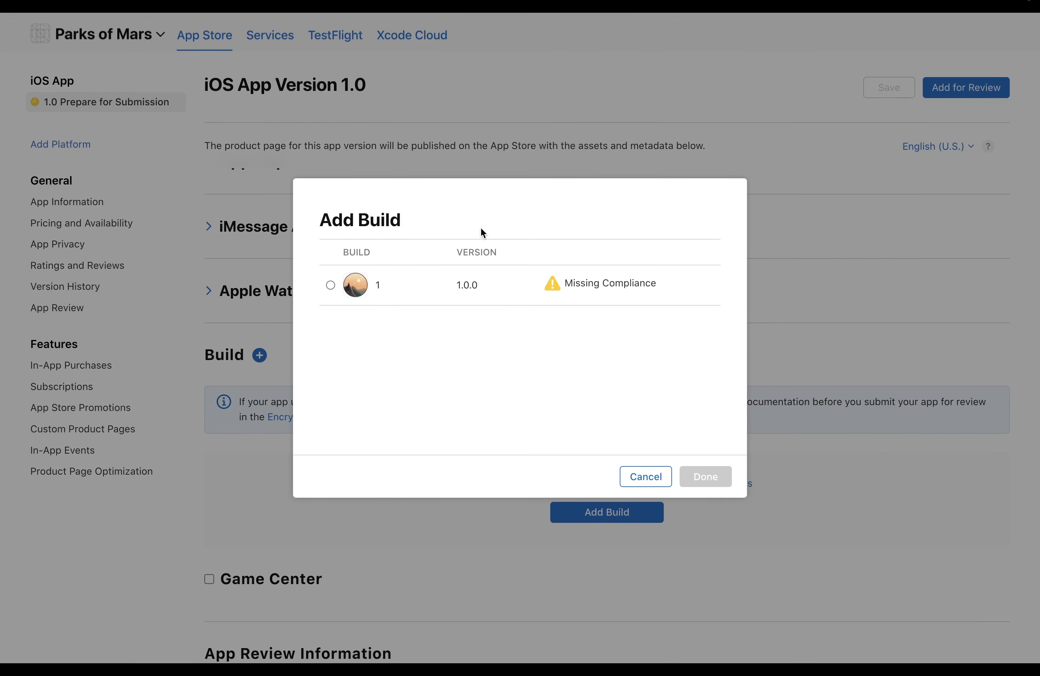
pyautogui.click(332, 286)
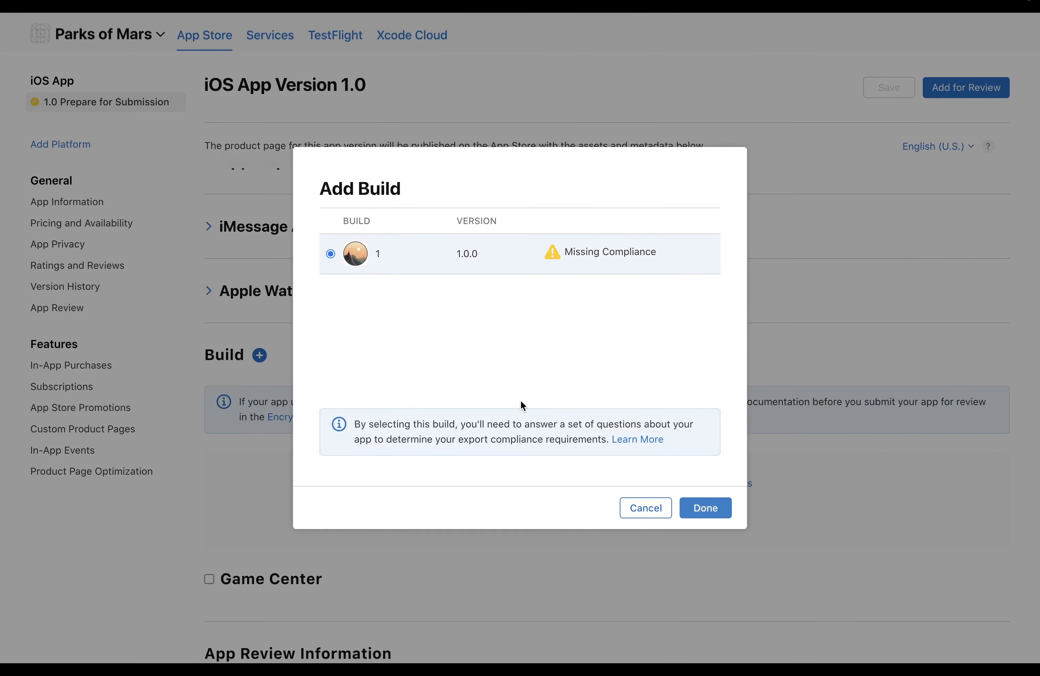
pyautogui.click(699, 504)
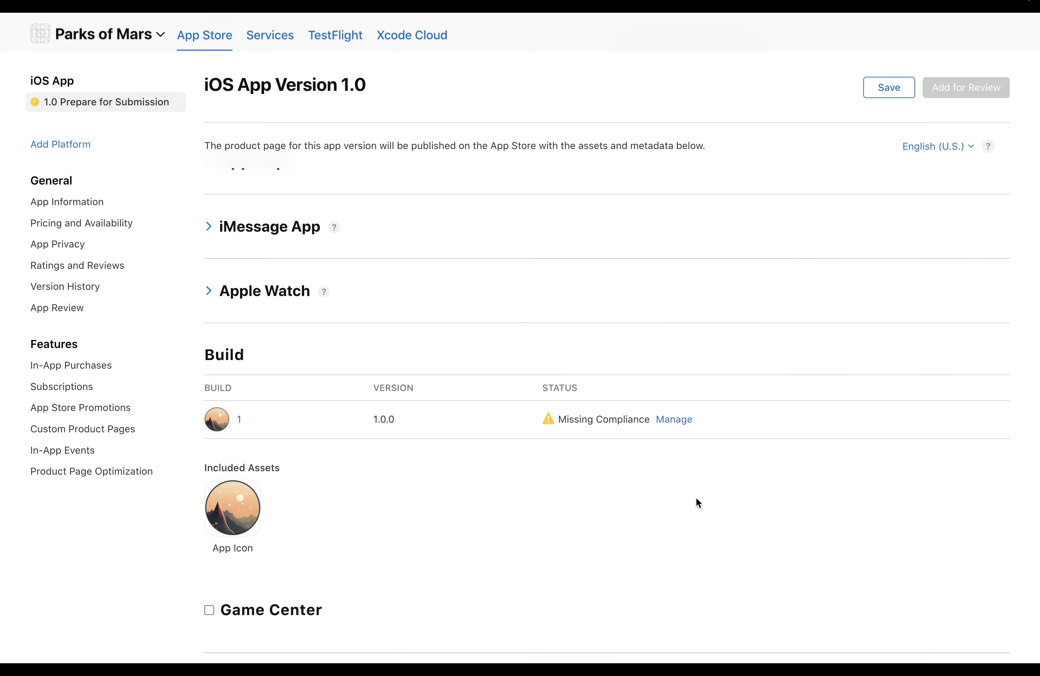
pyautogui.scroll(15, 697, 499)
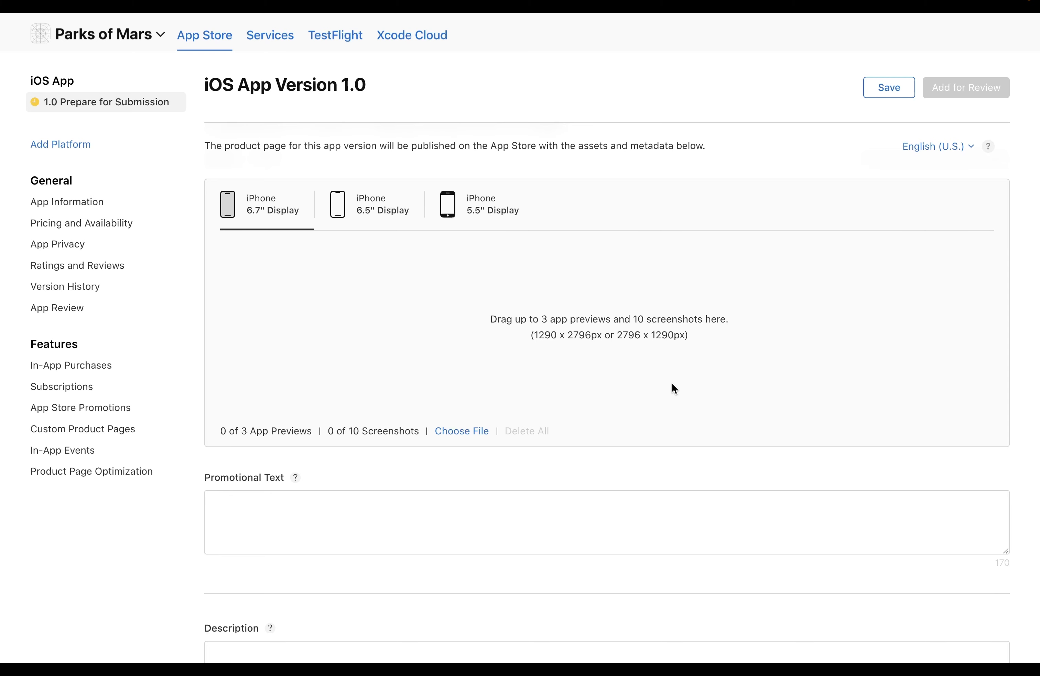
pyautogui.scroll(-5, 675, 388)
pyautogui.scroll(-4, 576, 302)
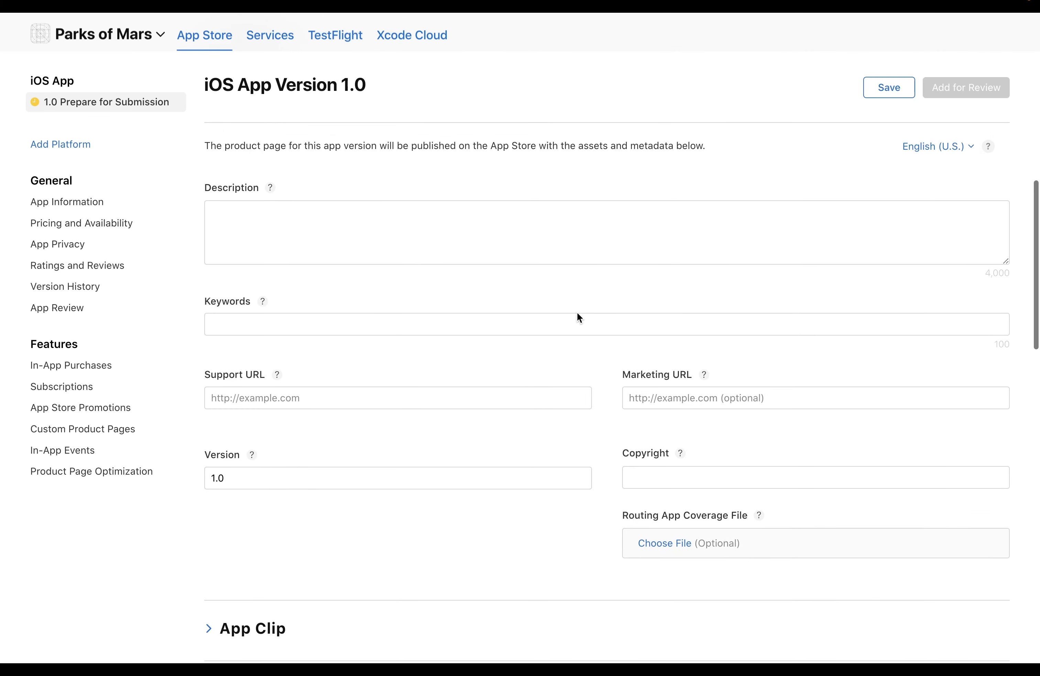
pyautogui.scroll(10, 614, 541)
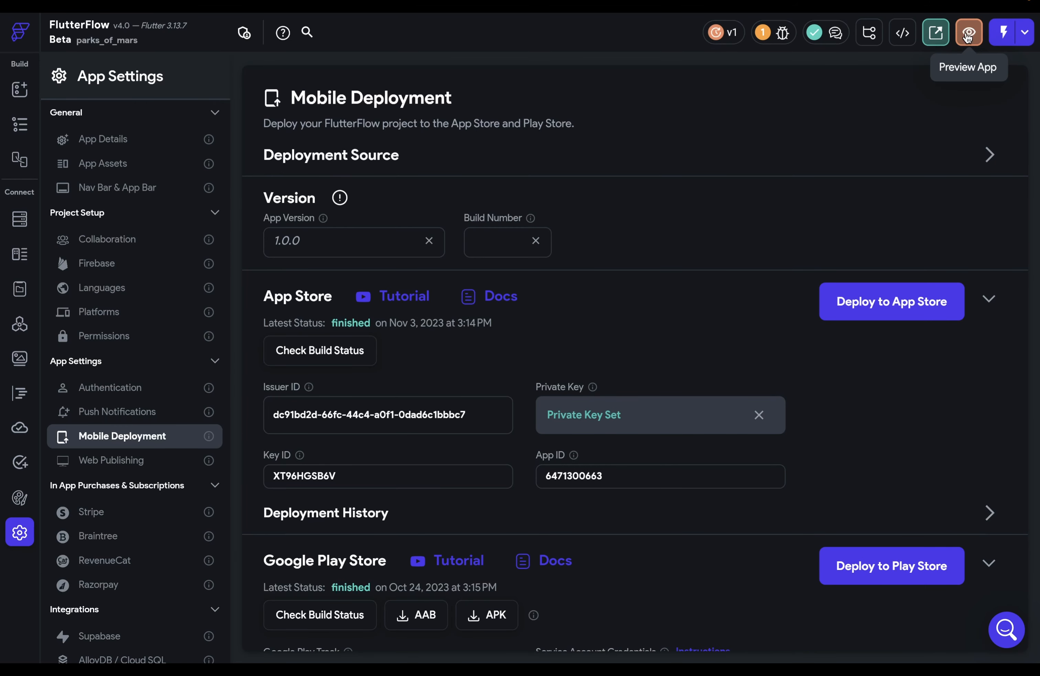
# Step: Preview the FlutterFlow app with Screenshot Mode on to review its store screenshot options
pyautogui.click(968, 37)
pyautogui.click(725, 72)
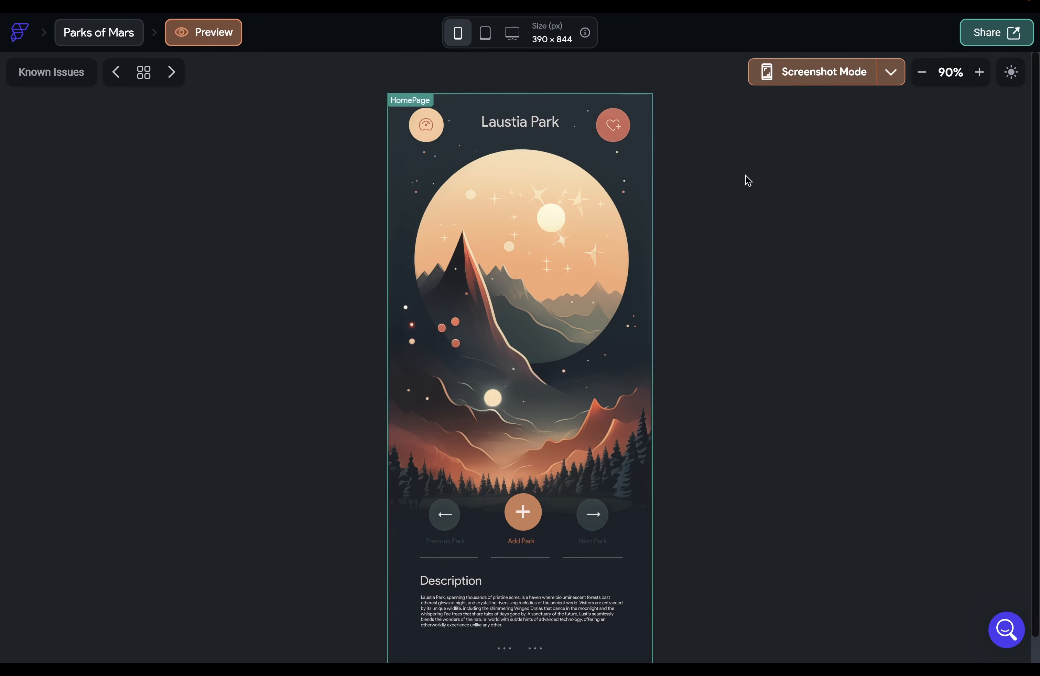
pyautogui.click(891, 72)
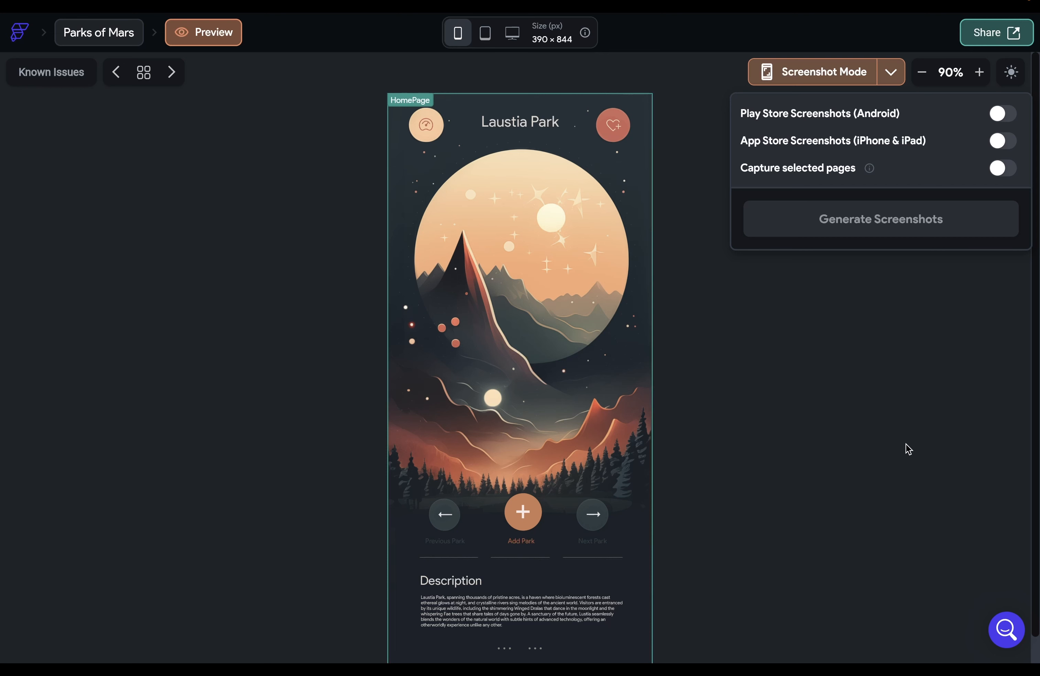
pyautogui.hotkey('ctrl', 'Tab')
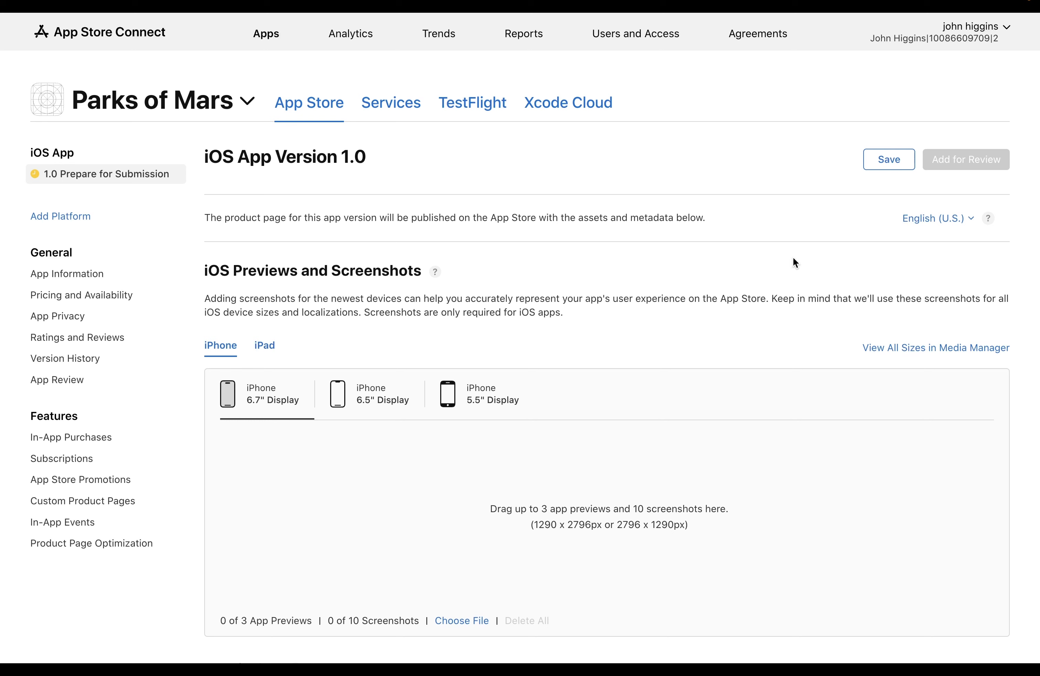
# Step: Go to the Parks of Mars TestFlight iOS Builds page
pyautogui.click(479, 107)
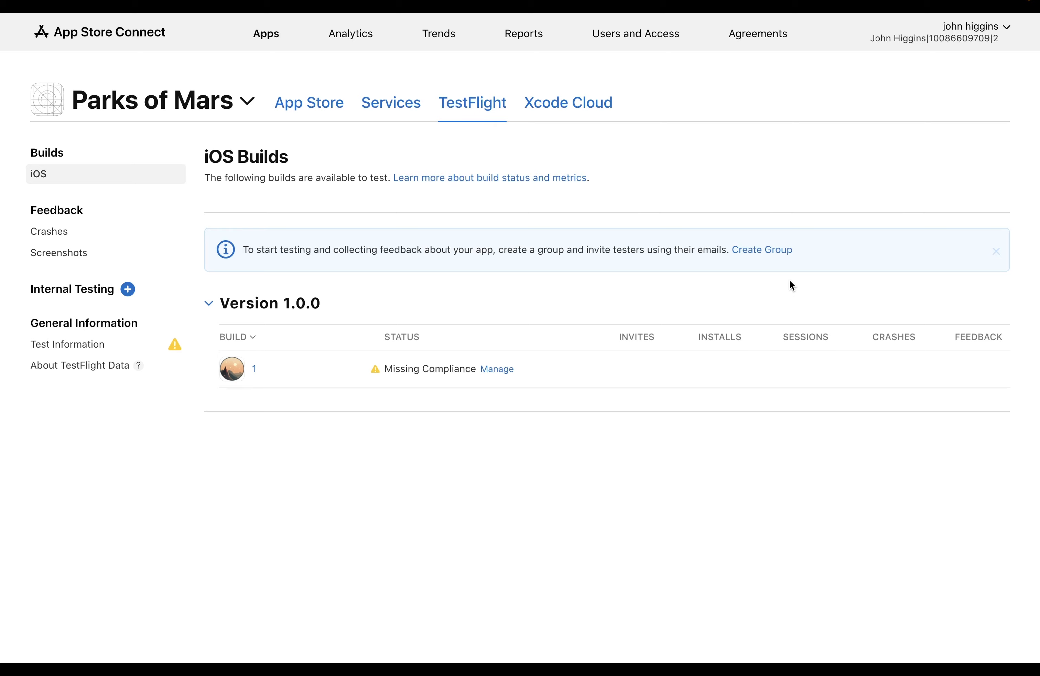
# Step: Create an internal TestFlight tester group named 'Testers'
pyautogui.click(743, 248)
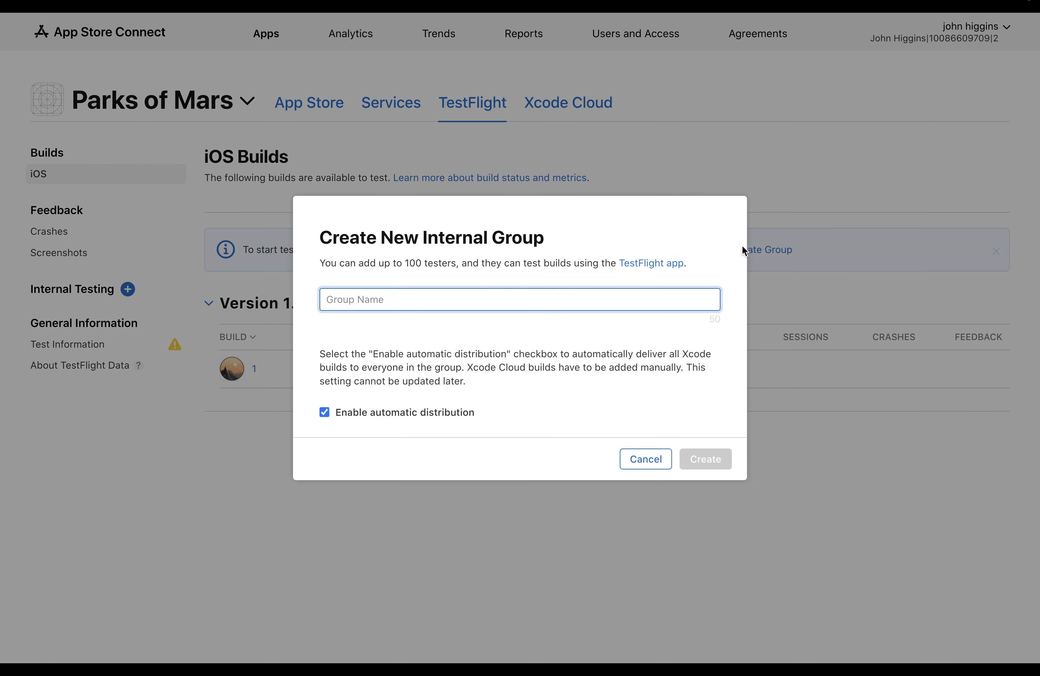
pyautogui.write('Testers')
pyautogui.press('Return')
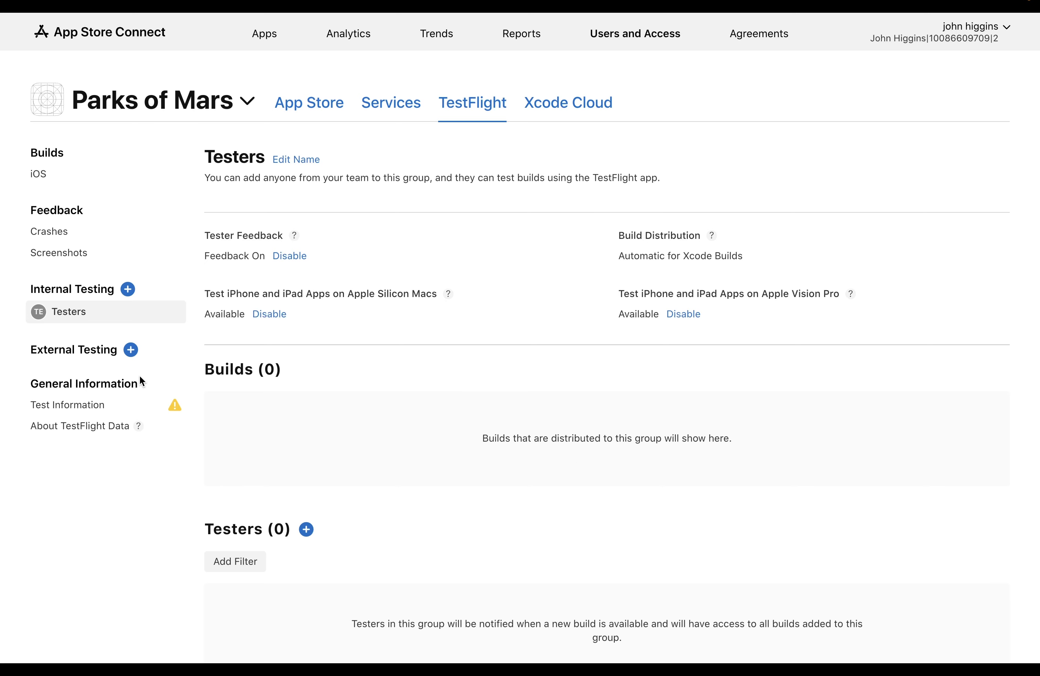
# Step: Create an 'External Testers' group and add a new tester to it
pyautogui.click(130, 348)
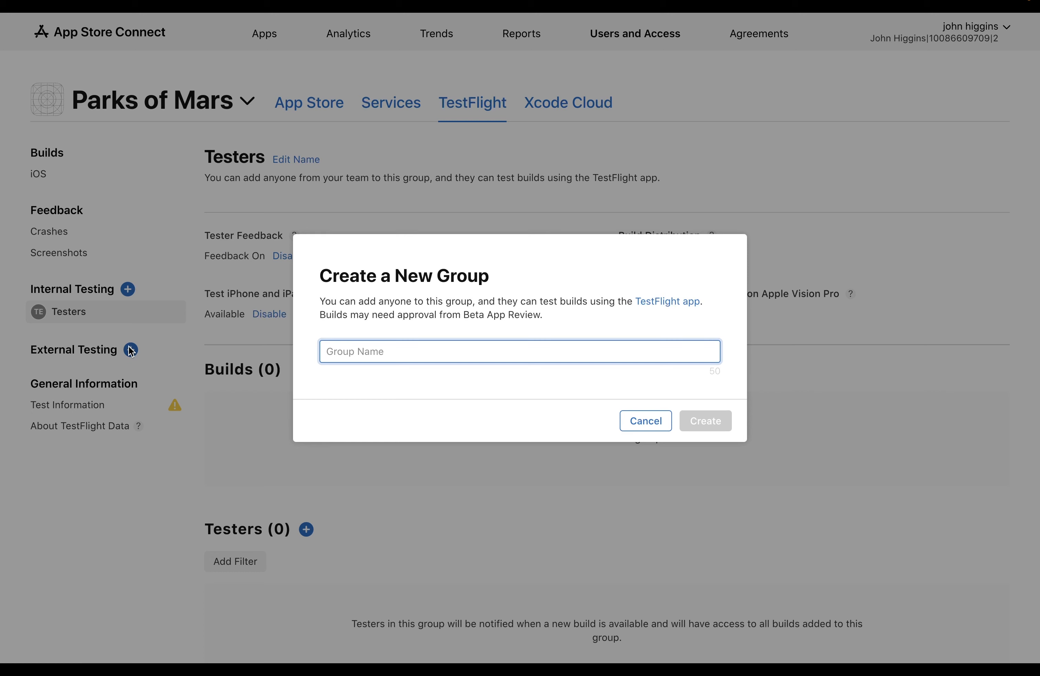
pyautogui.write('External Testers')
pyautogui.click(697, 421)
pyautogui.click(307, 367)
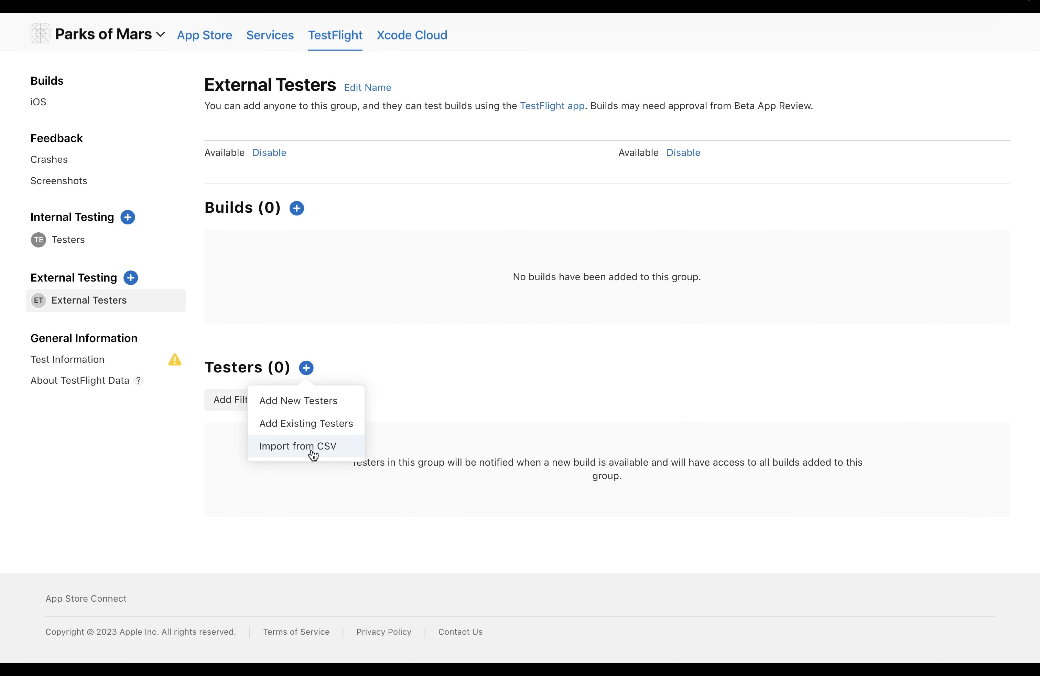
pyautogui.click(312, 401)
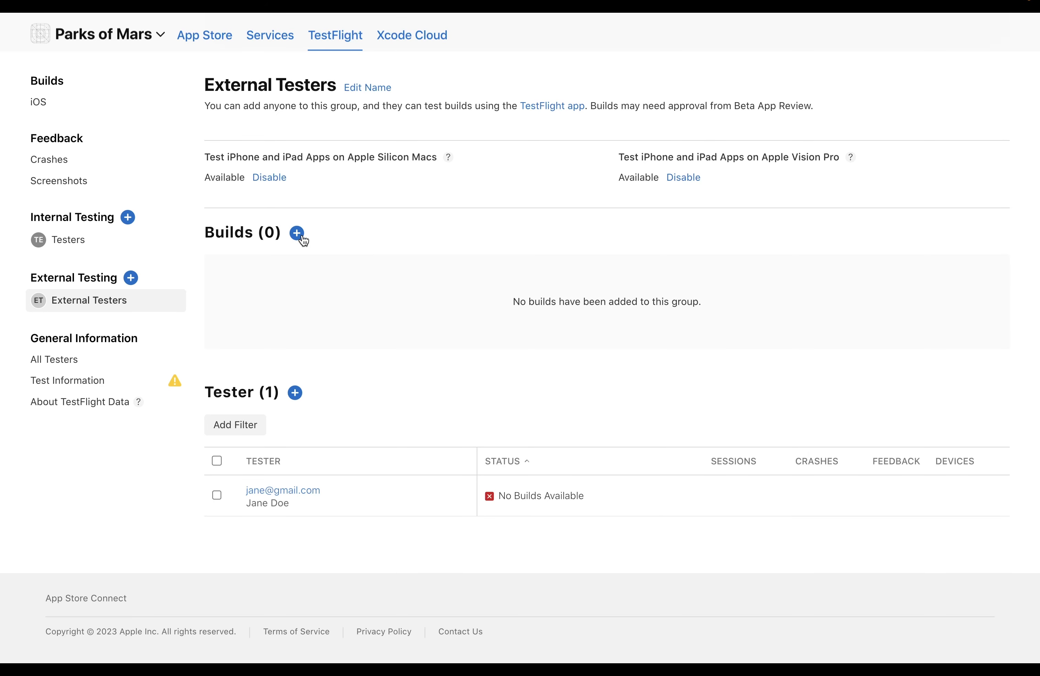
# Step: Add build 1 without sign-in, note 'See if working.' and submit for review
pyautogui.click(298, 233)
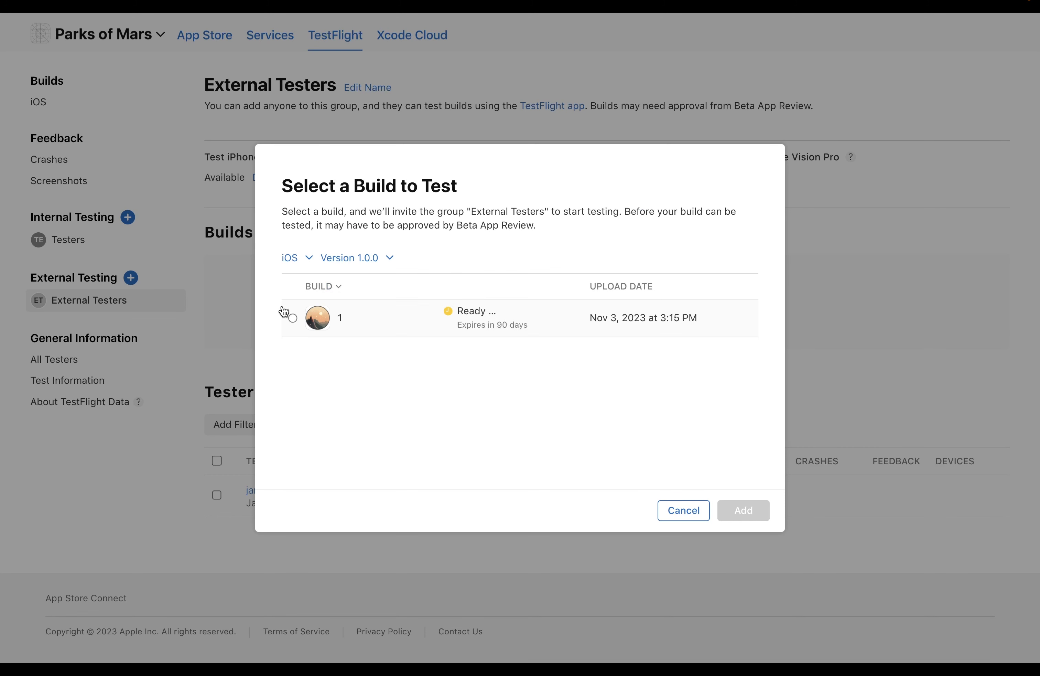
pyautogui.click(292, 317)
pyautogui.click(744, 510)
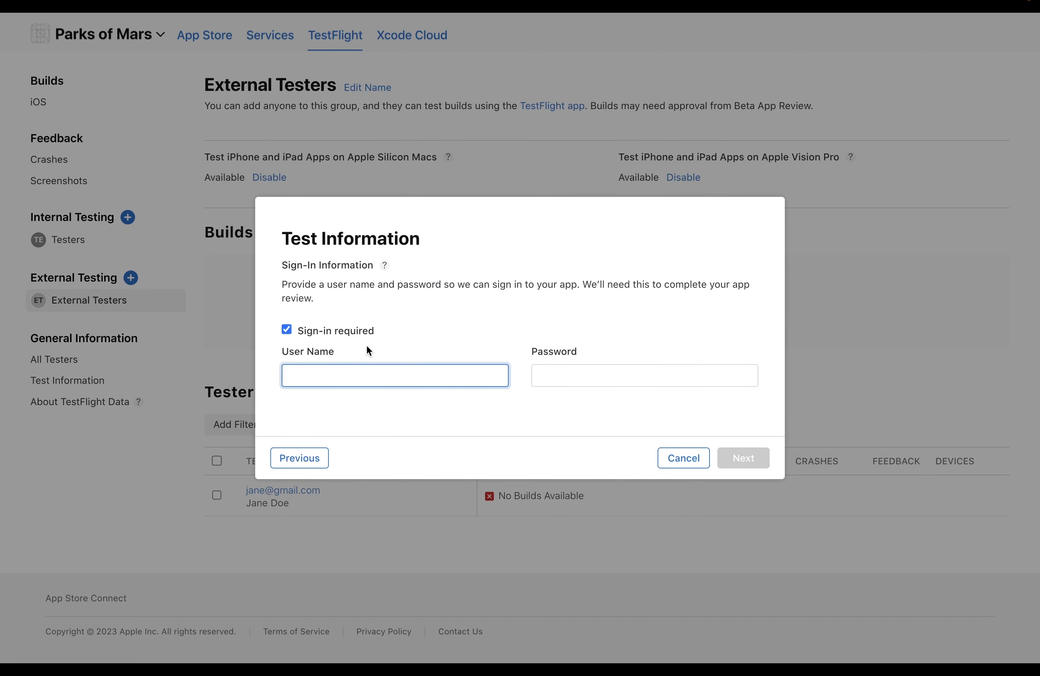
pyautogui.click(287, 329)
pyautogui.click(744, 458)
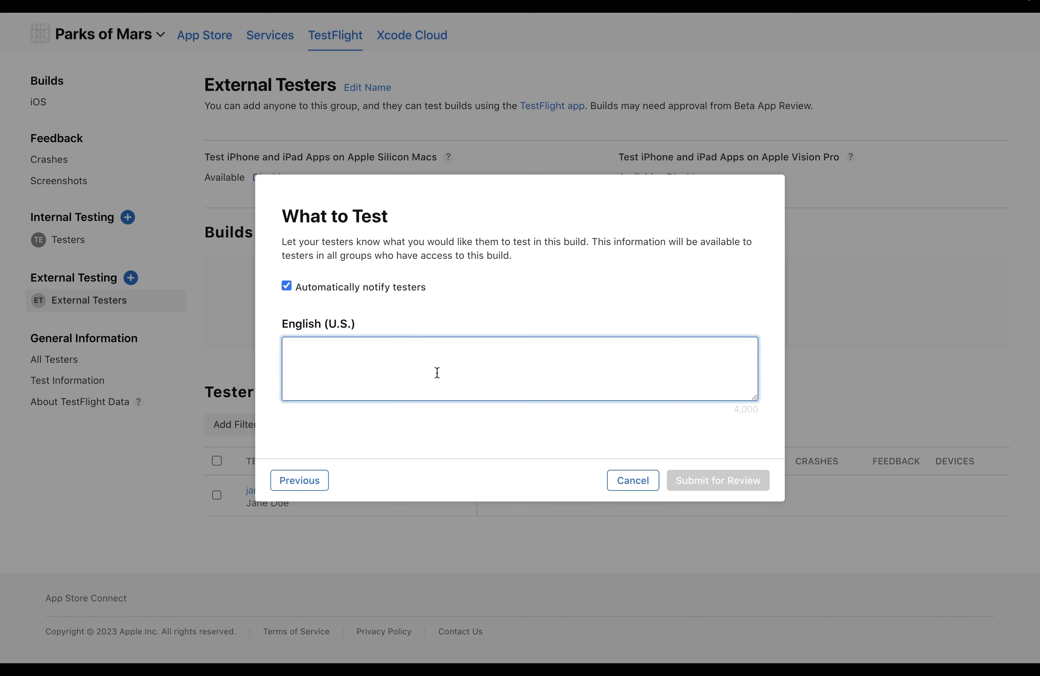
pyautogui.write('See if working.')
pyautogui.click(715, 481)
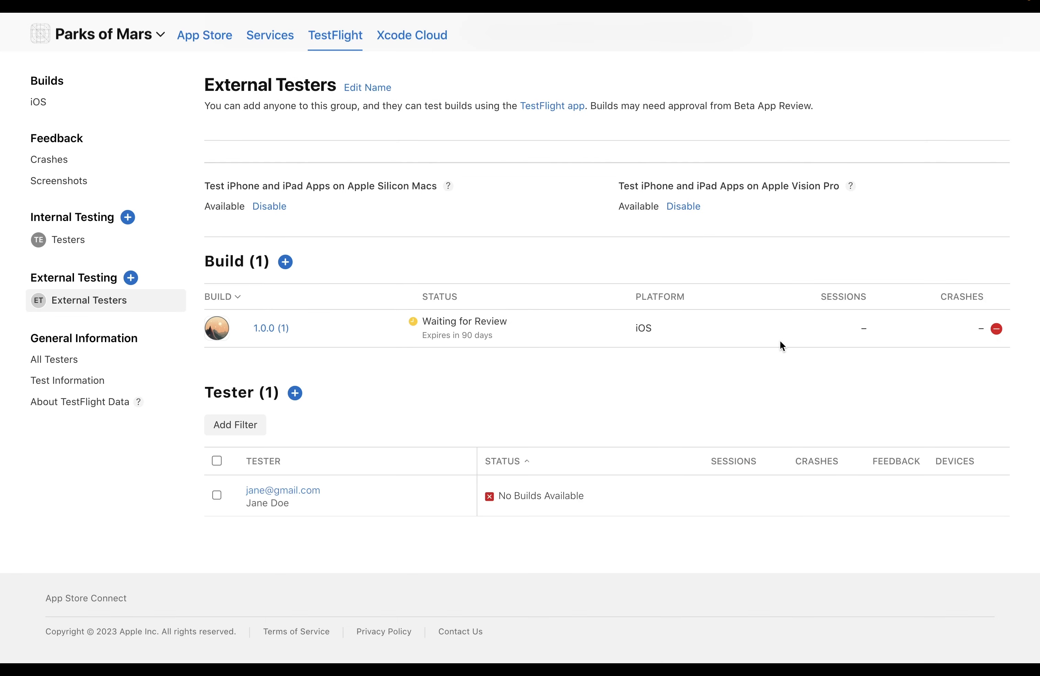